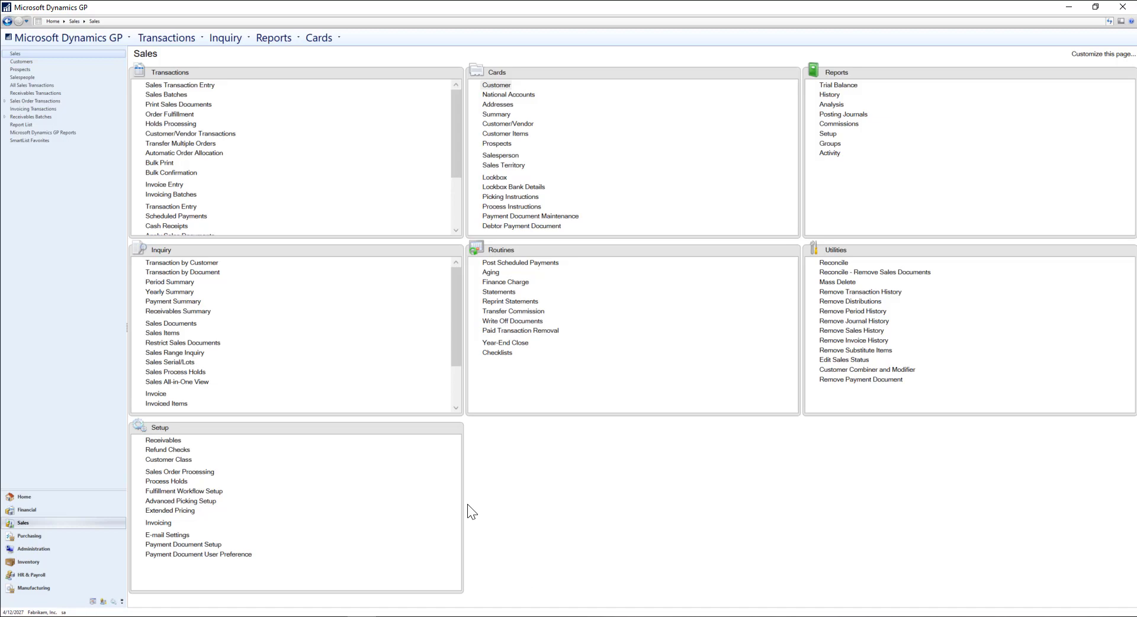
Step: Load customer class NE (North East Customers), with its $35,000 credit limit and Net 30 terms
click(178, 460)
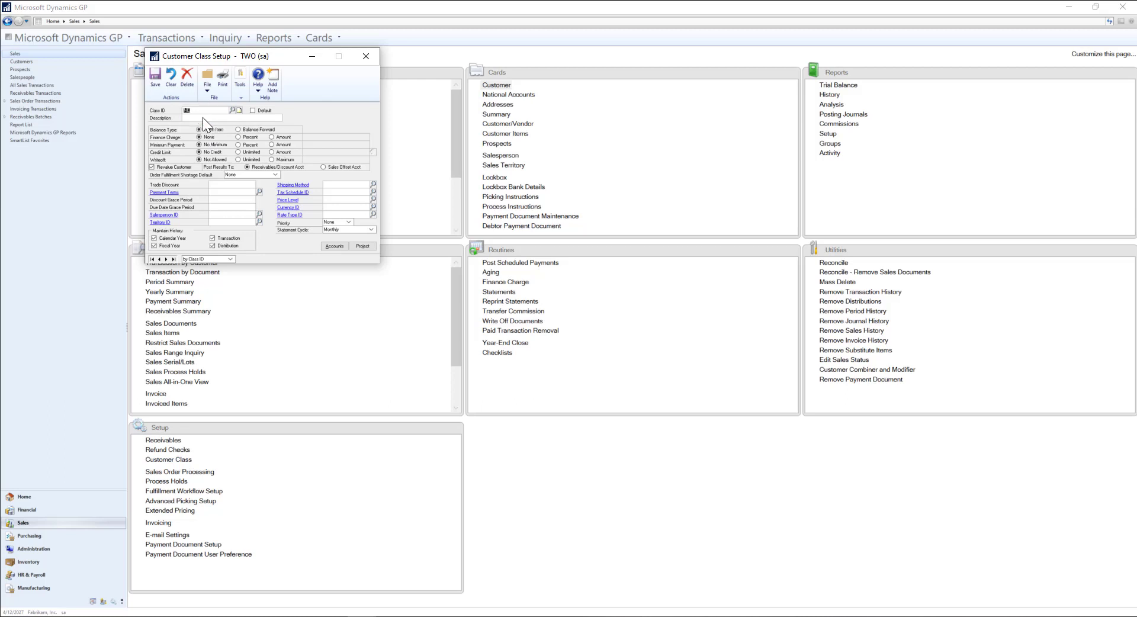
key(Tab)
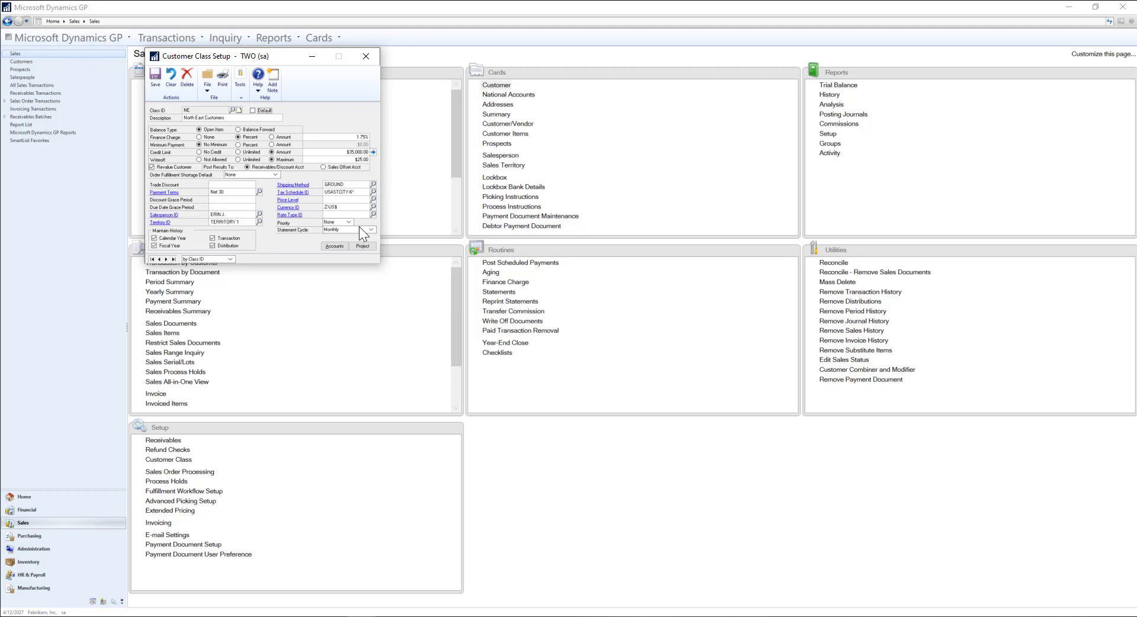
click(333, 247)
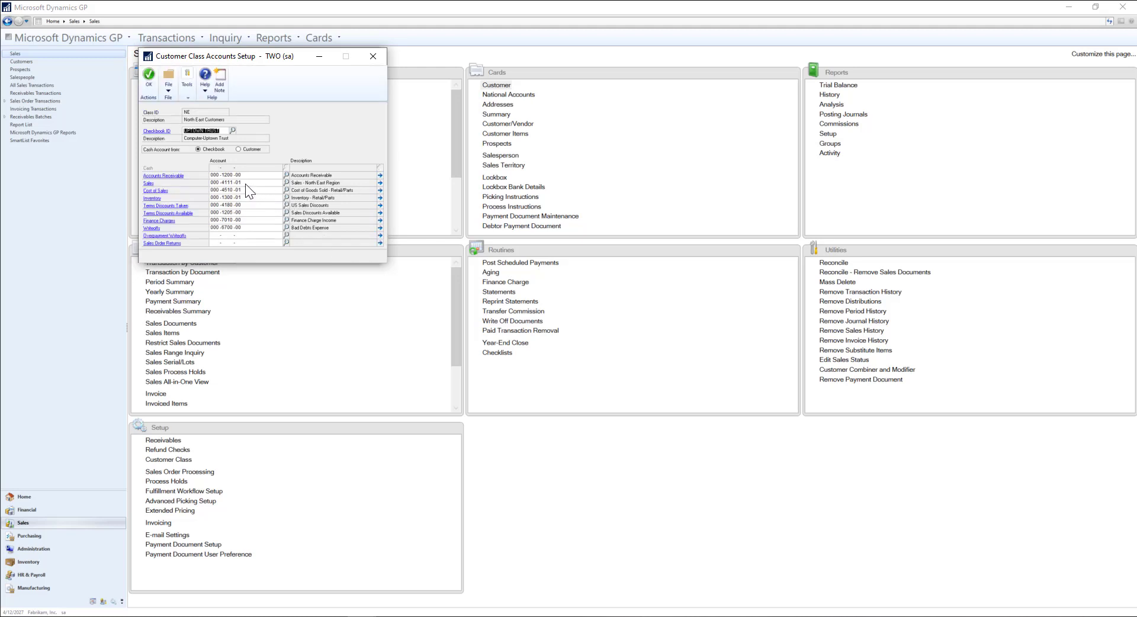
click(148, 80)
click(501, 89)
Step: Find the Northwind customer by searching NORTH and show its class NE posting accounts
click(501, 89)
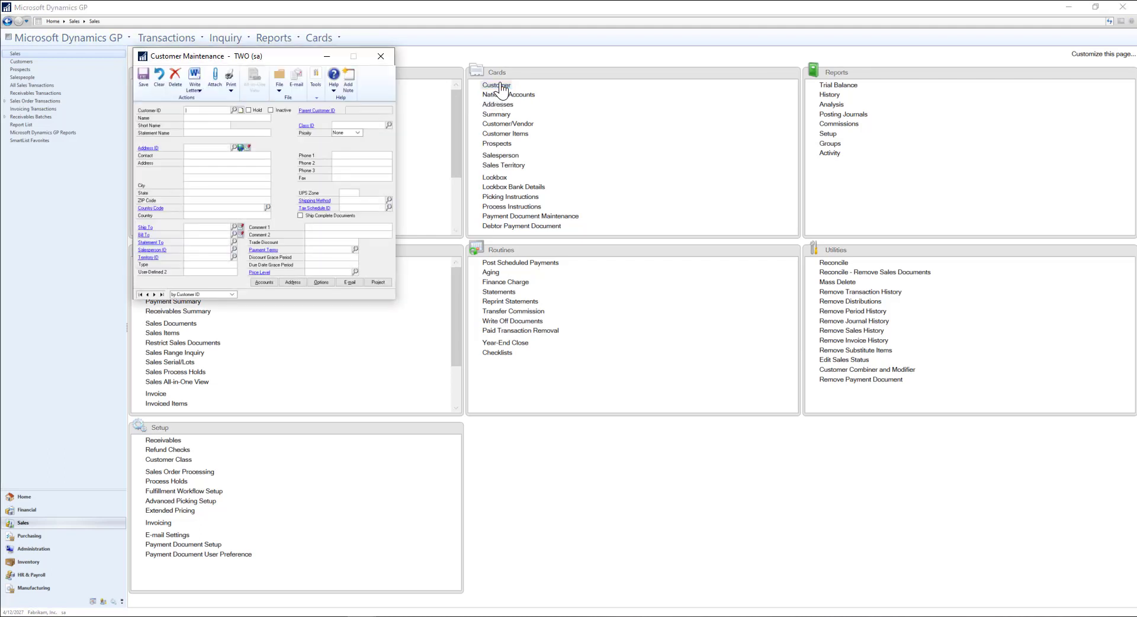
text(NORTH0001)
click(211, 119)
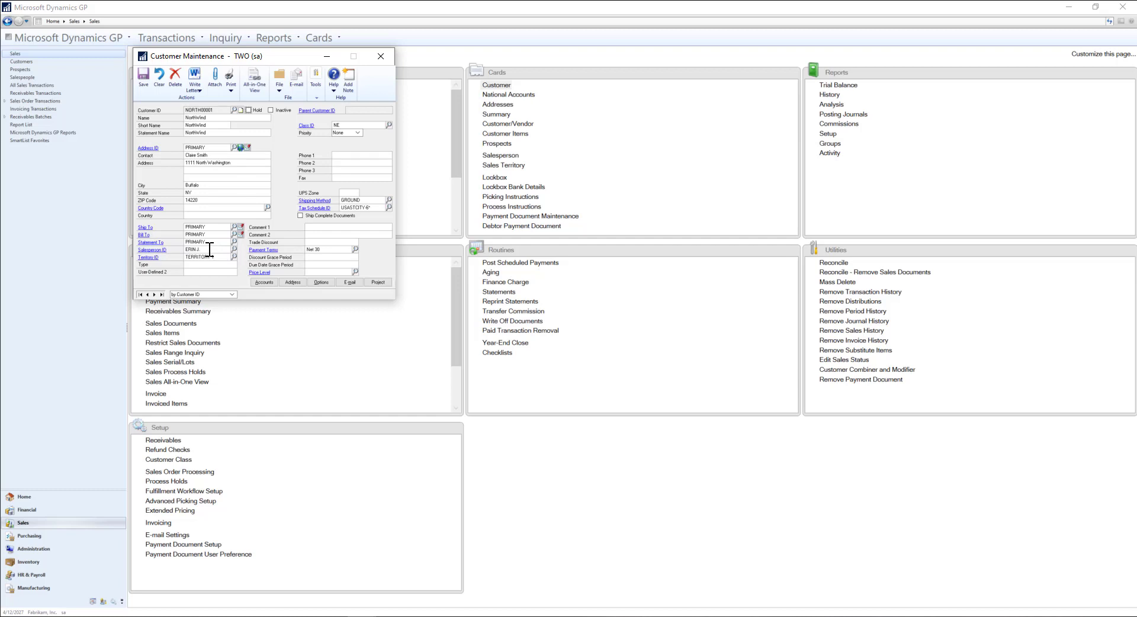
click(259, 283)
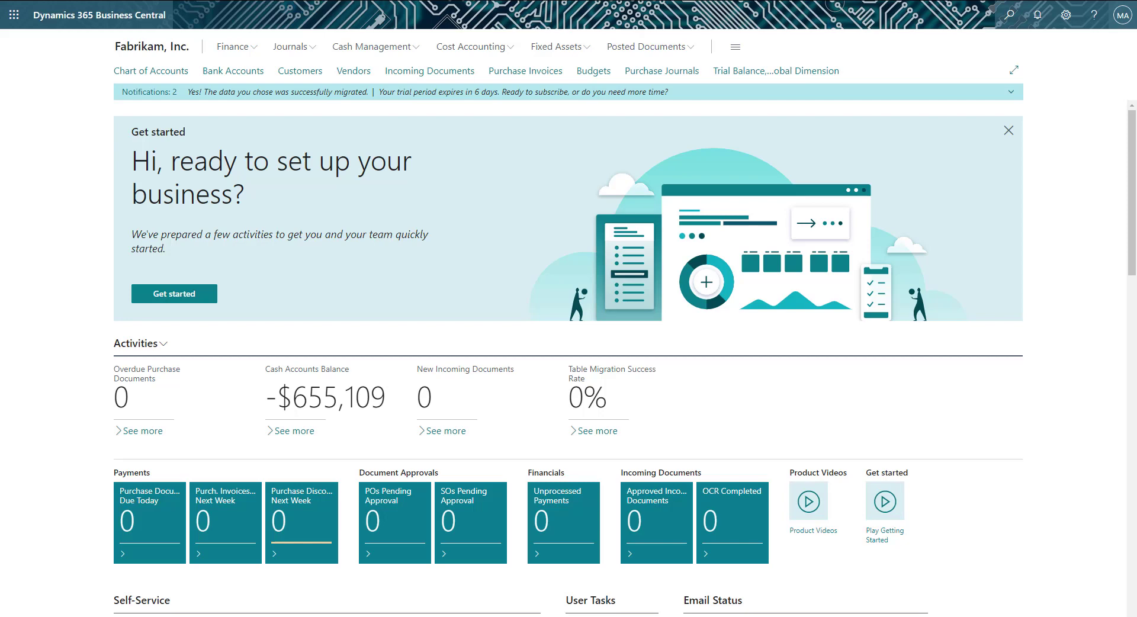
Step: Search Tell Me for 'Customer Temp' to locate the Customer Templates page
click(1010, 24)
text(C)
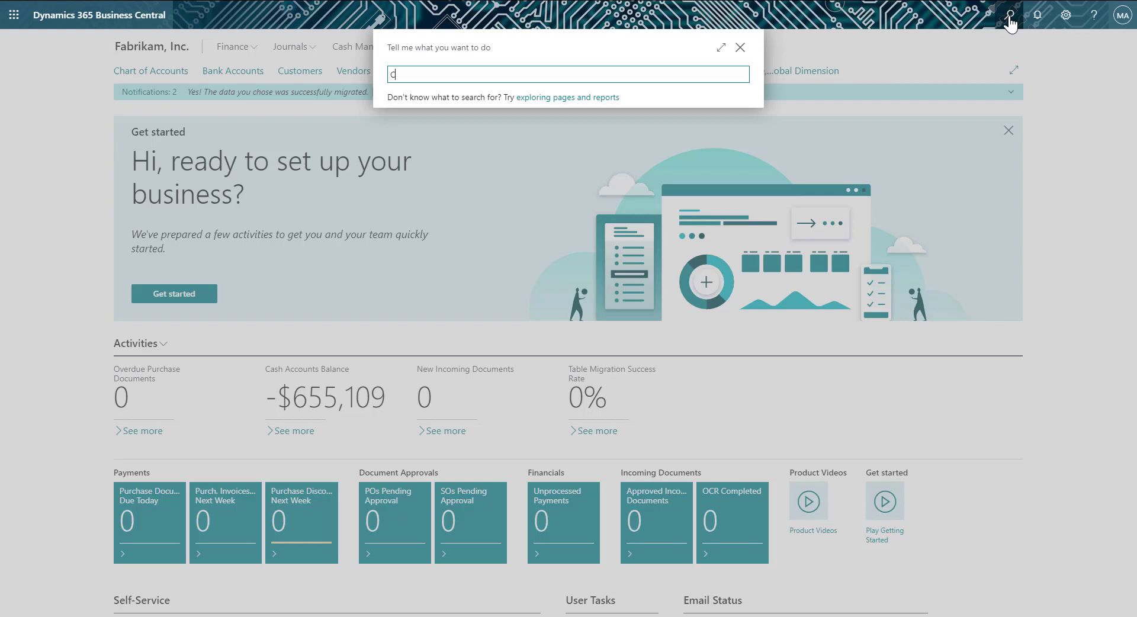
text(ustomer Temp)
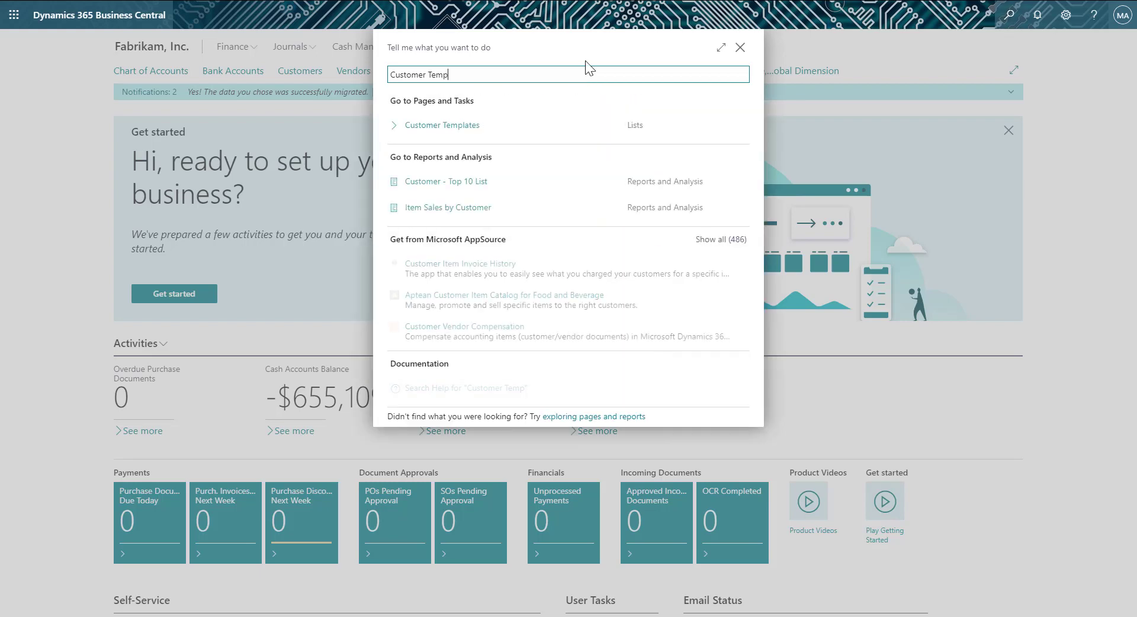
Step: Add customer template code NE with description 'North East Region' in Customer Templates
click(460, 127)
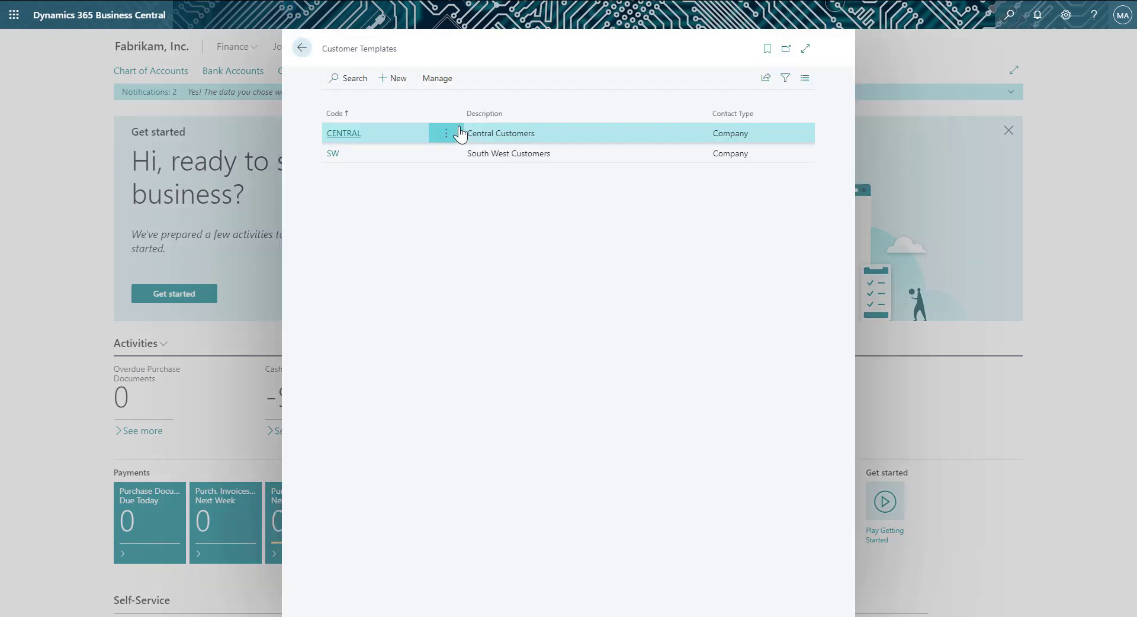
click(393, 78)
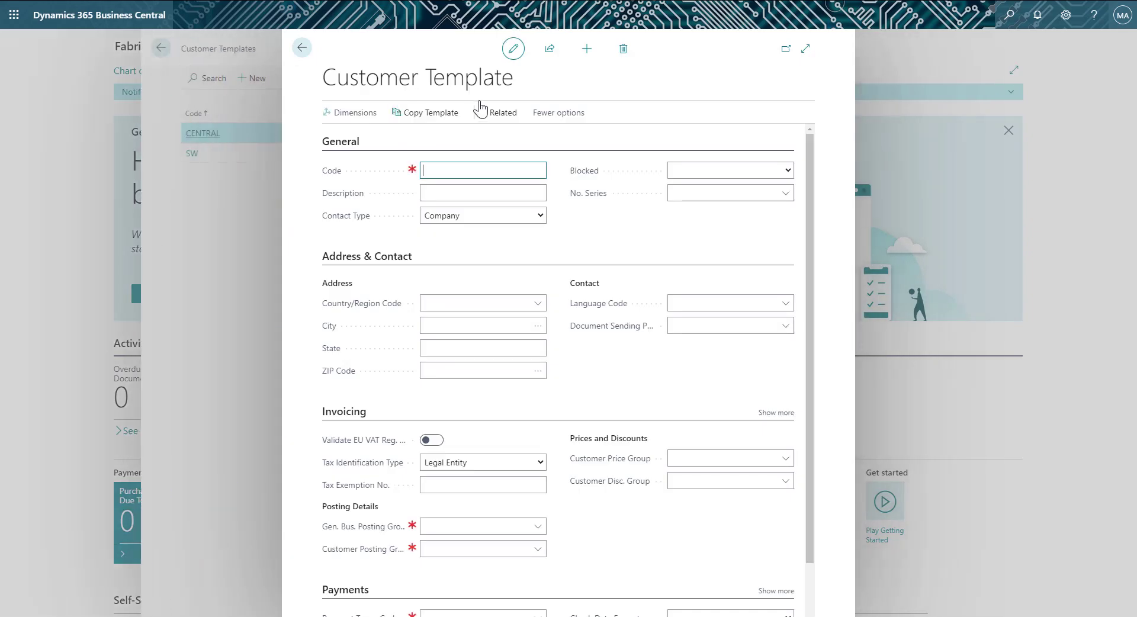
text(NE)
key(Tab)
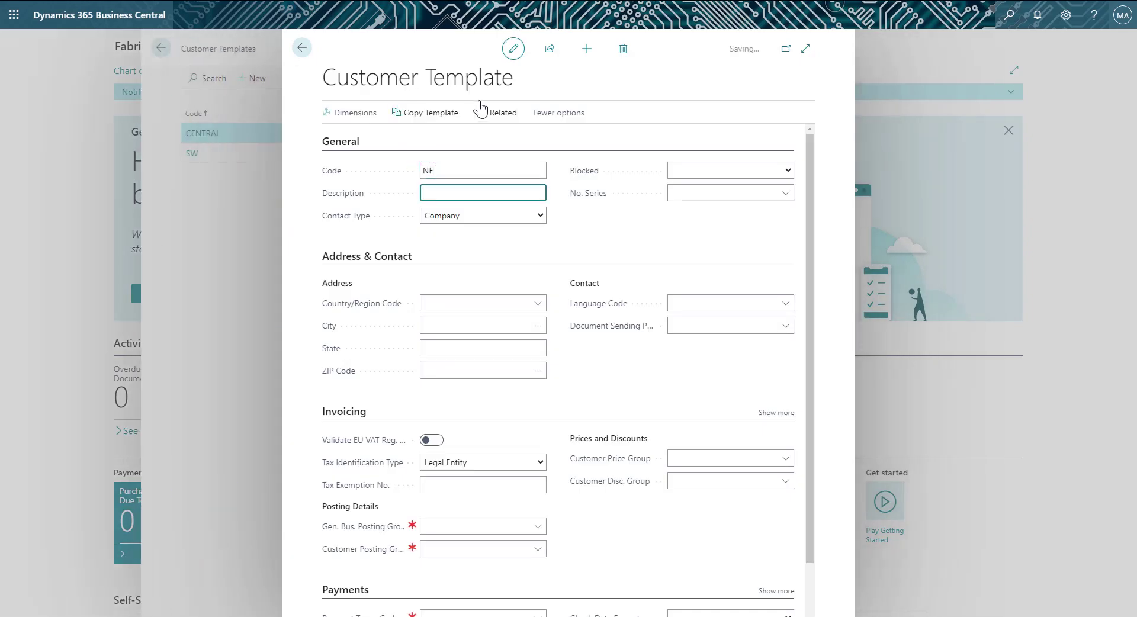
text(North East)
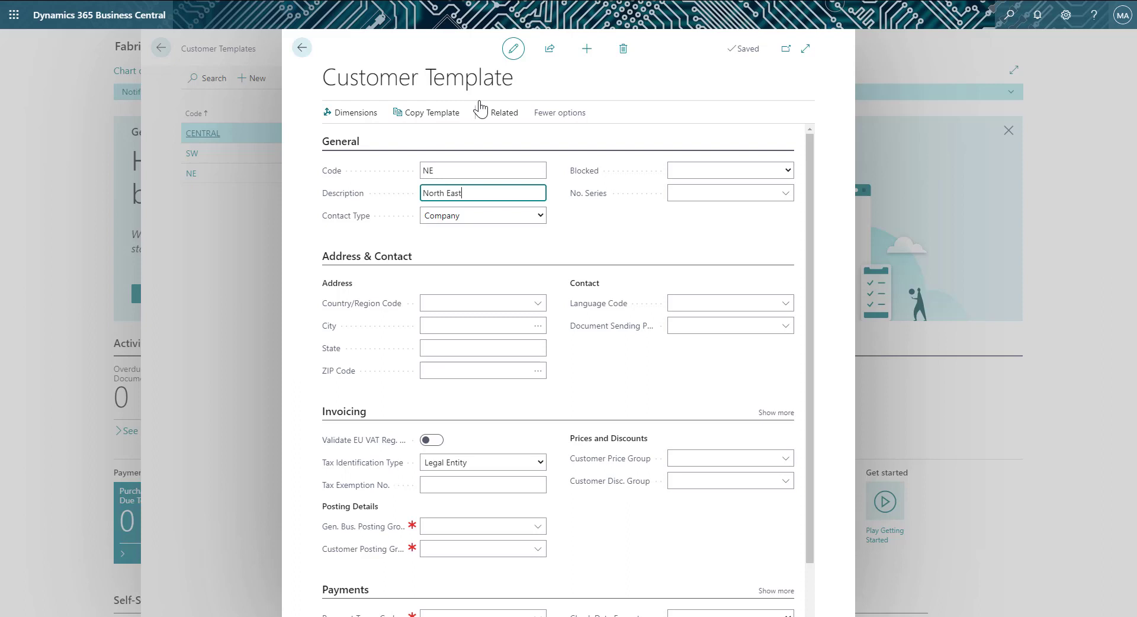
text( Region)
Step: Personalize the template card so General shows Credit Limit ($) and Salesperson Code fields
click(1071, 26)
click(980, 101)
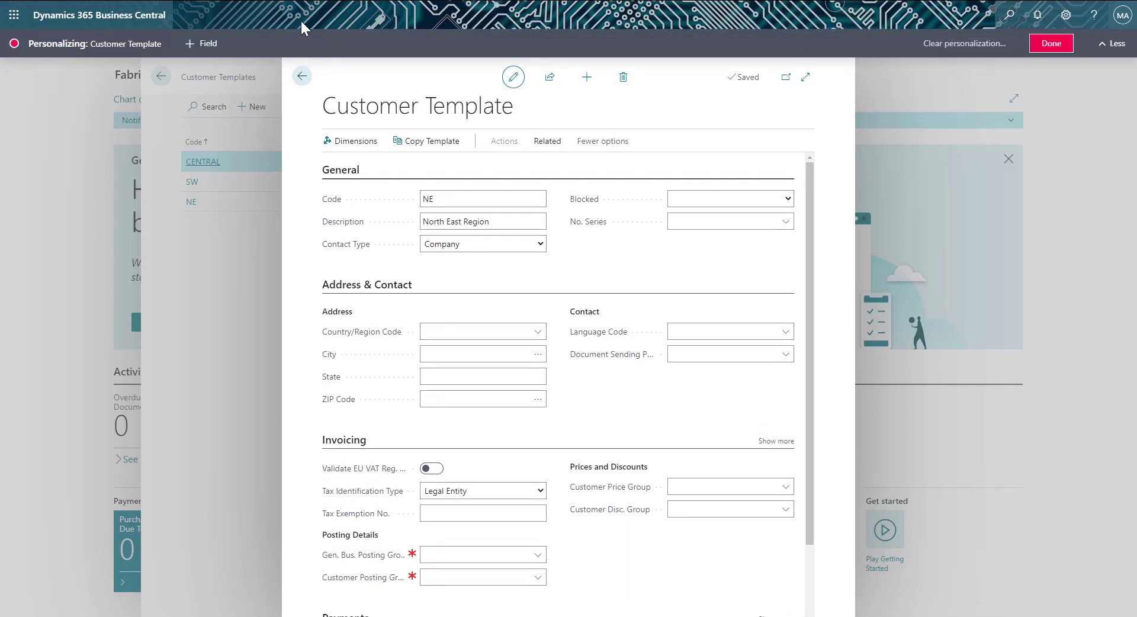
click(207, 46)
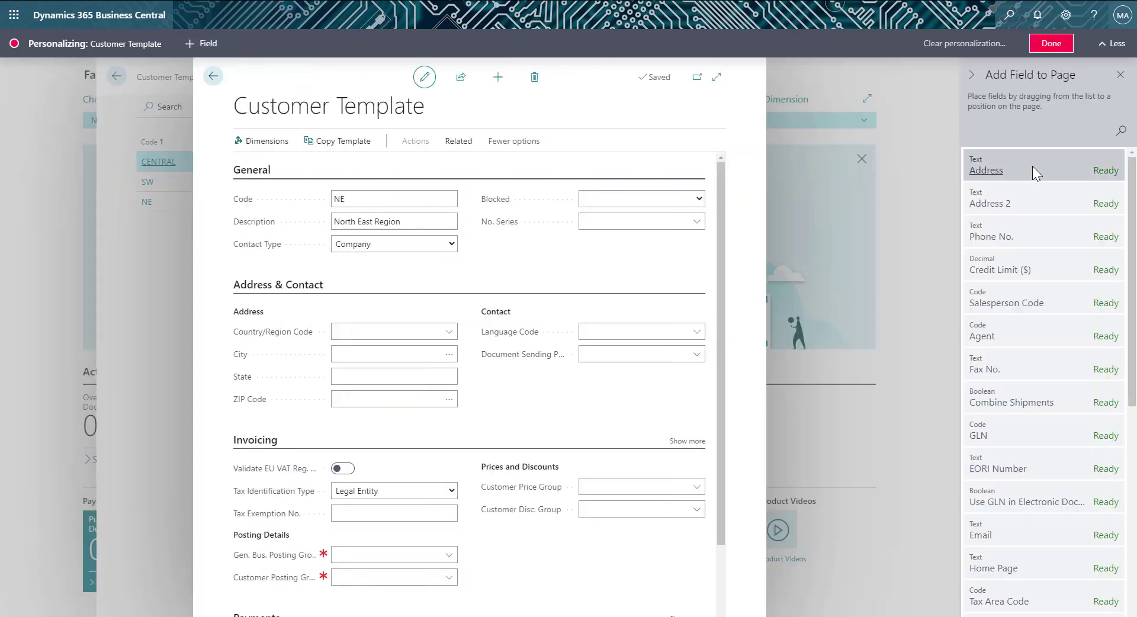
drag(1025, 274, 650, 260)
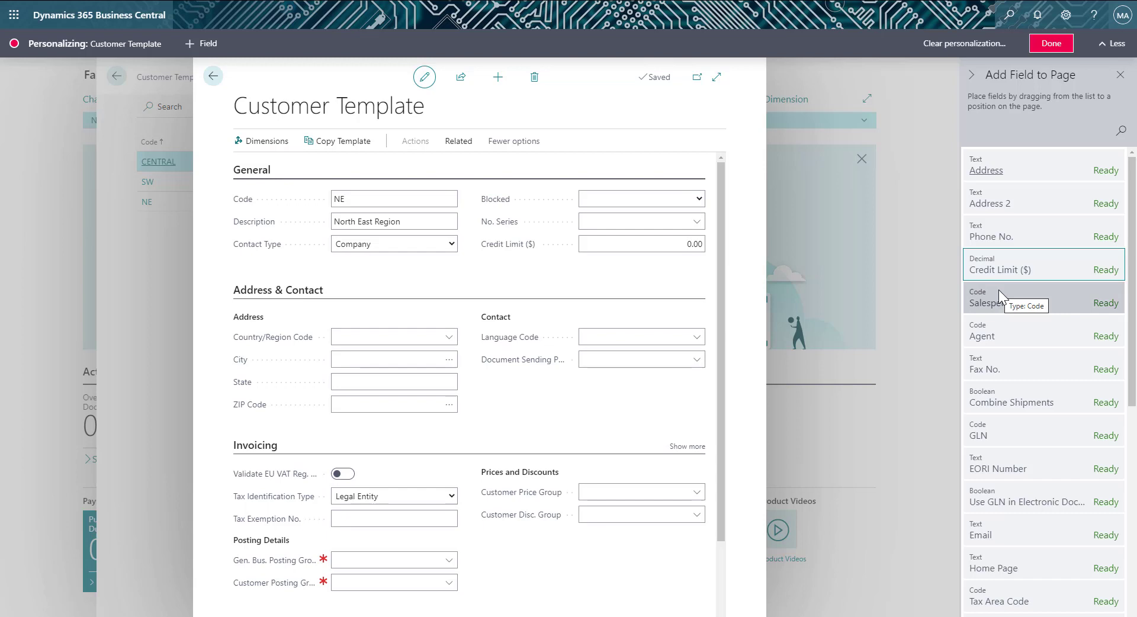
drag(998, 289, 612, 269)
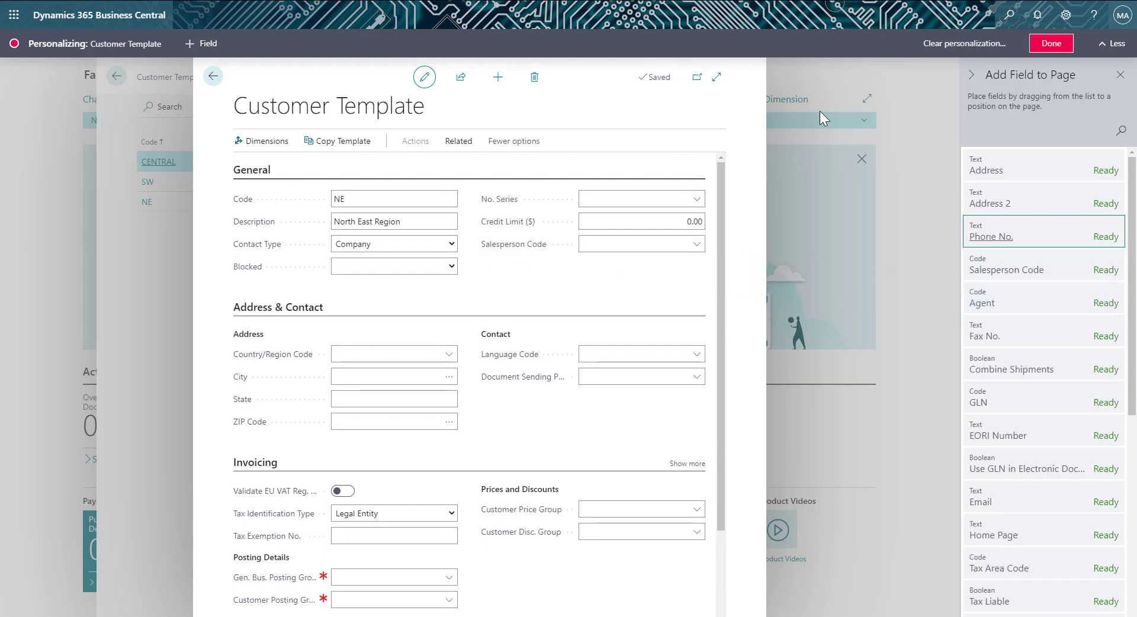
click(1120, 75)
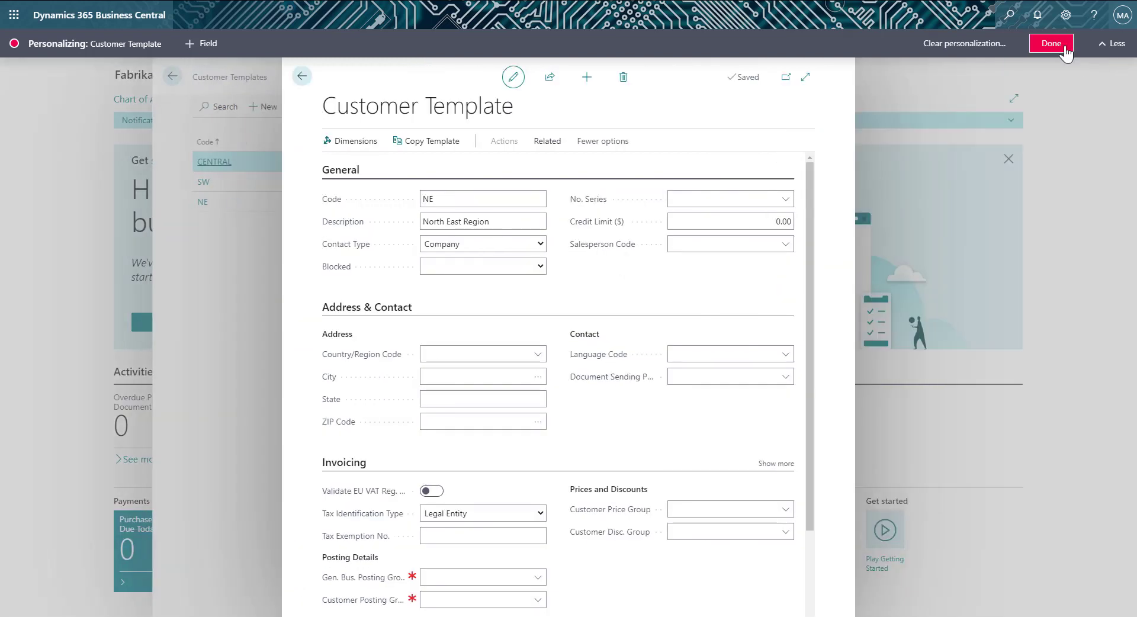
click(1051, 47)
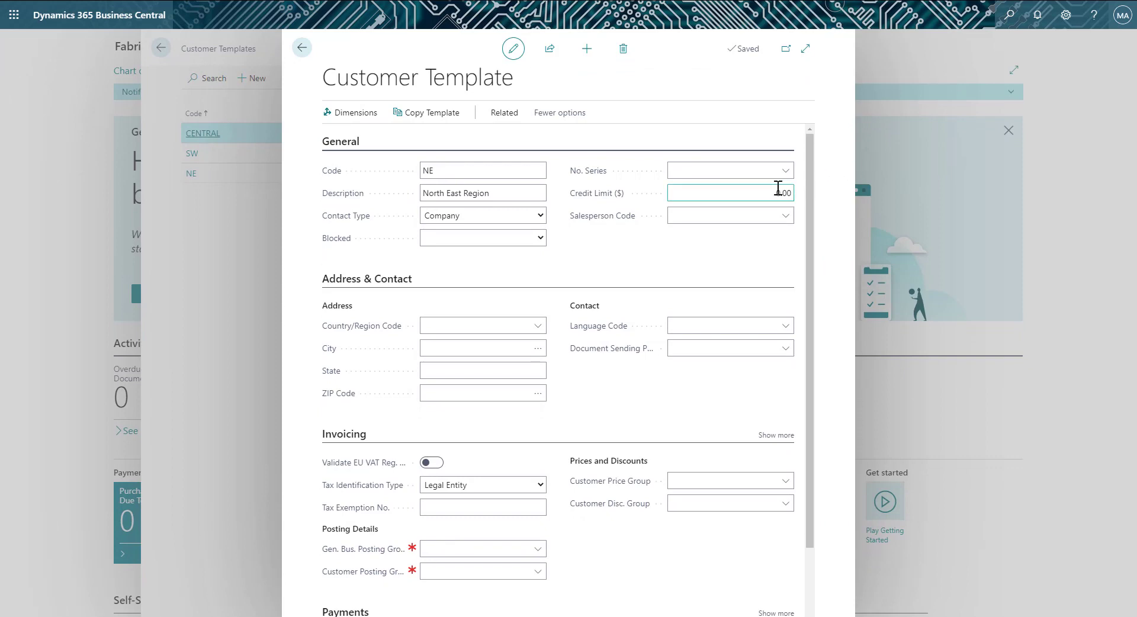
Step: Give the NE template a 35000 credit limit and choose its salesperson code
click(778, 190)
text(35000)
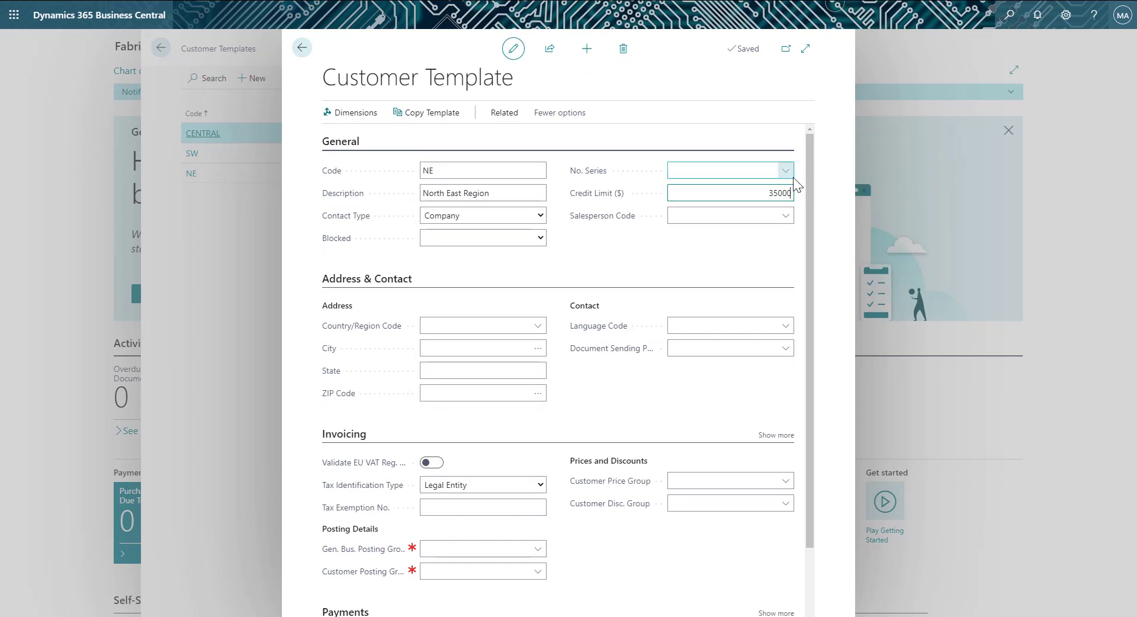
key(Tab)
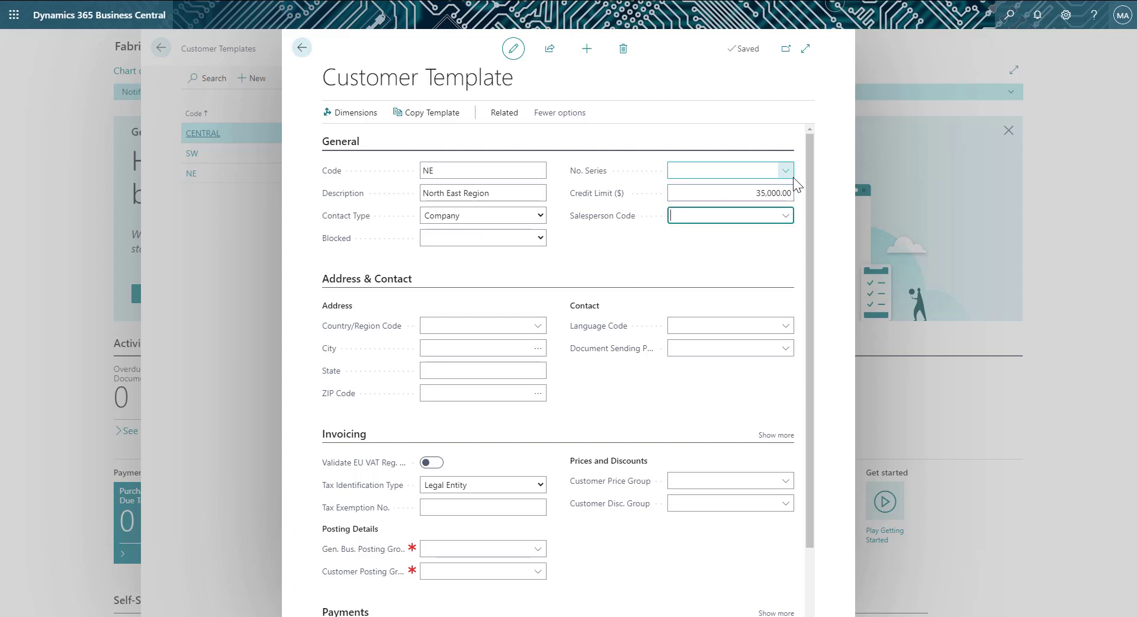
click(785, 217)
click(755, 265)
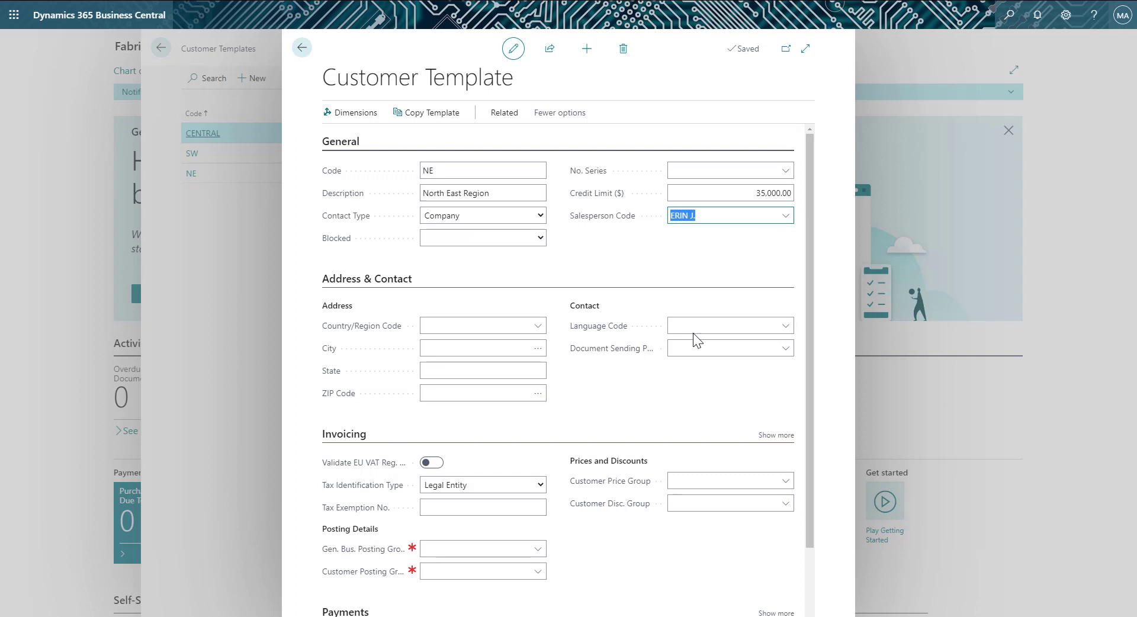
Step: Set Gen. Bus. Posting Group to NE REGION and Customer Posting Group to NE CUSTOMERS
click(537, 551)
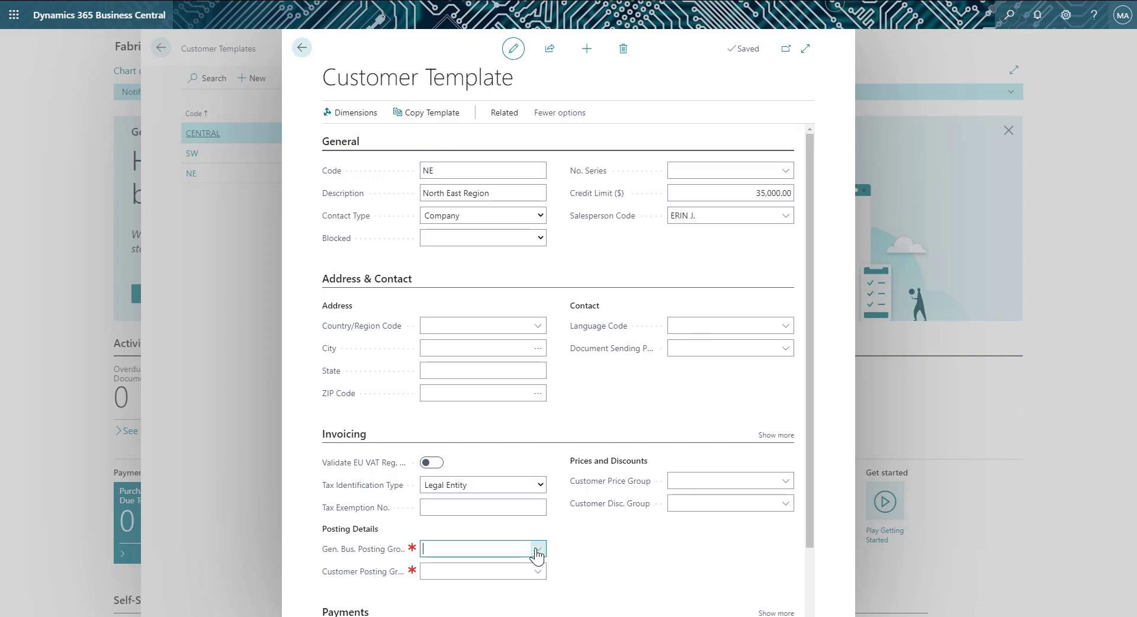
click(504, 502)
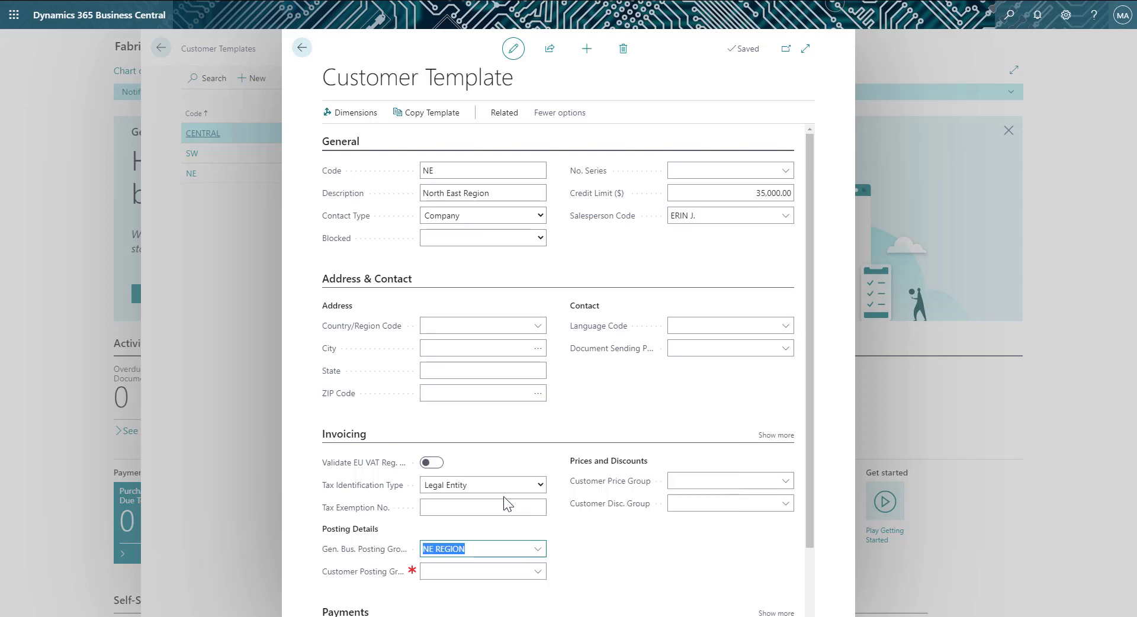
click(538, 572)
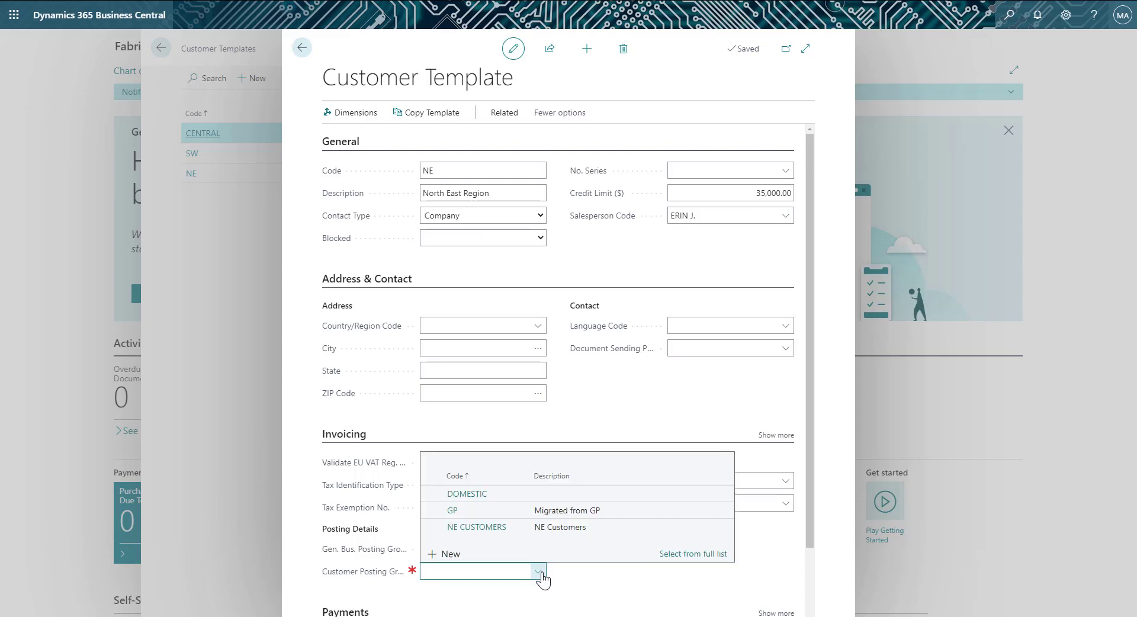
click(513, 527)
scroll(588, 562, down, 2)
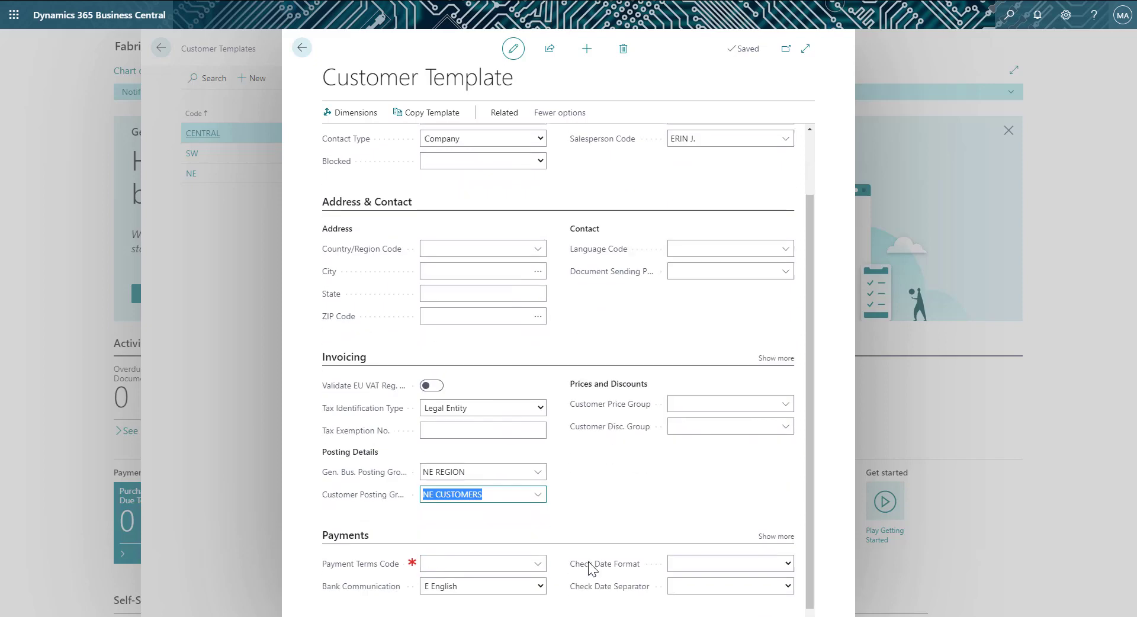
Step: Add default dimension REGION with value NE to the template, then go back to the templates list
click(355, 116)
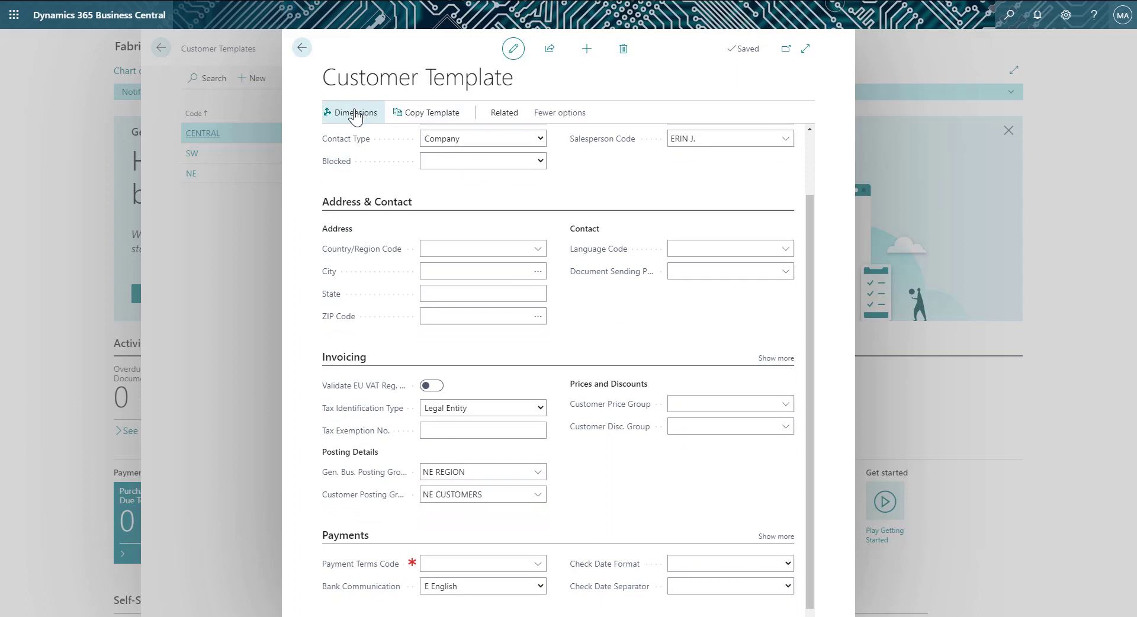
click(355, 114)
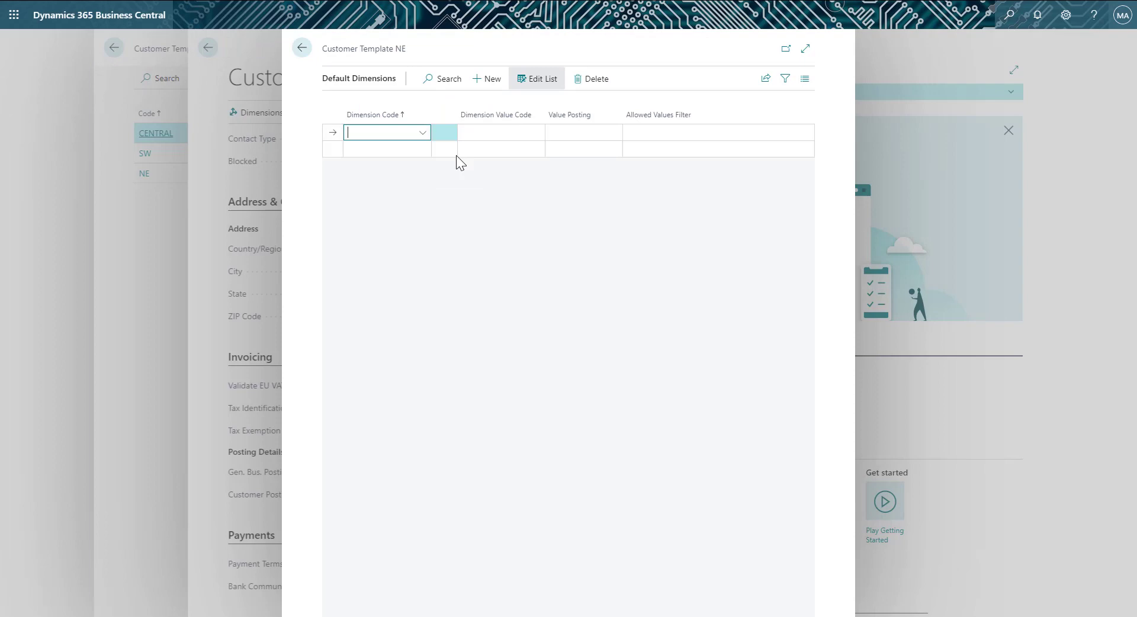
click(423, 134)
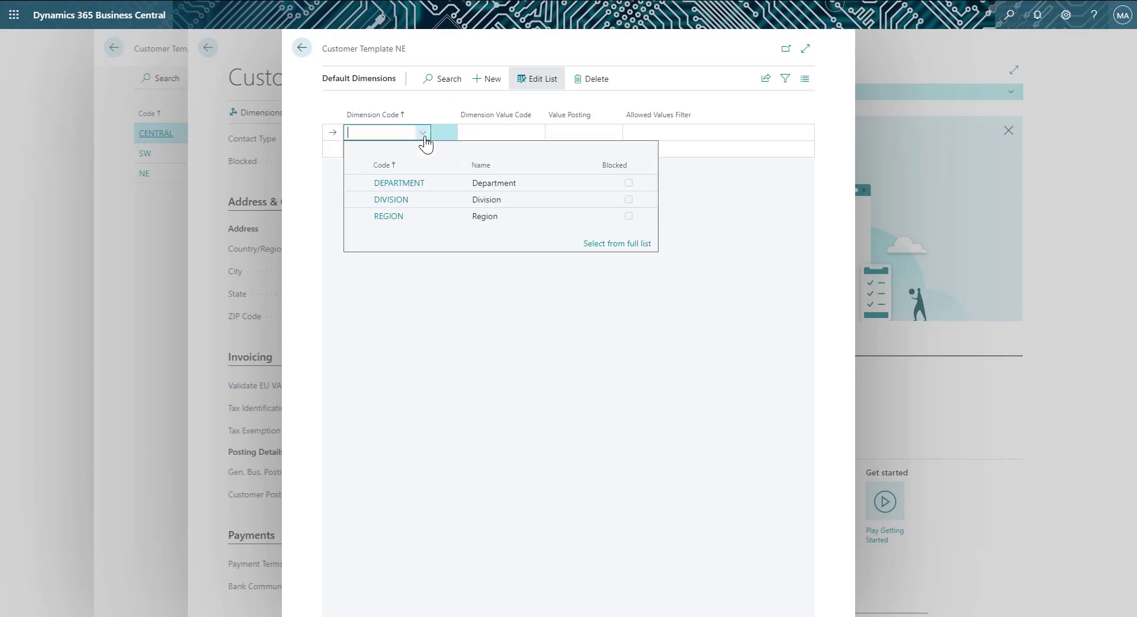
click(405, 216)
click(528, 132)
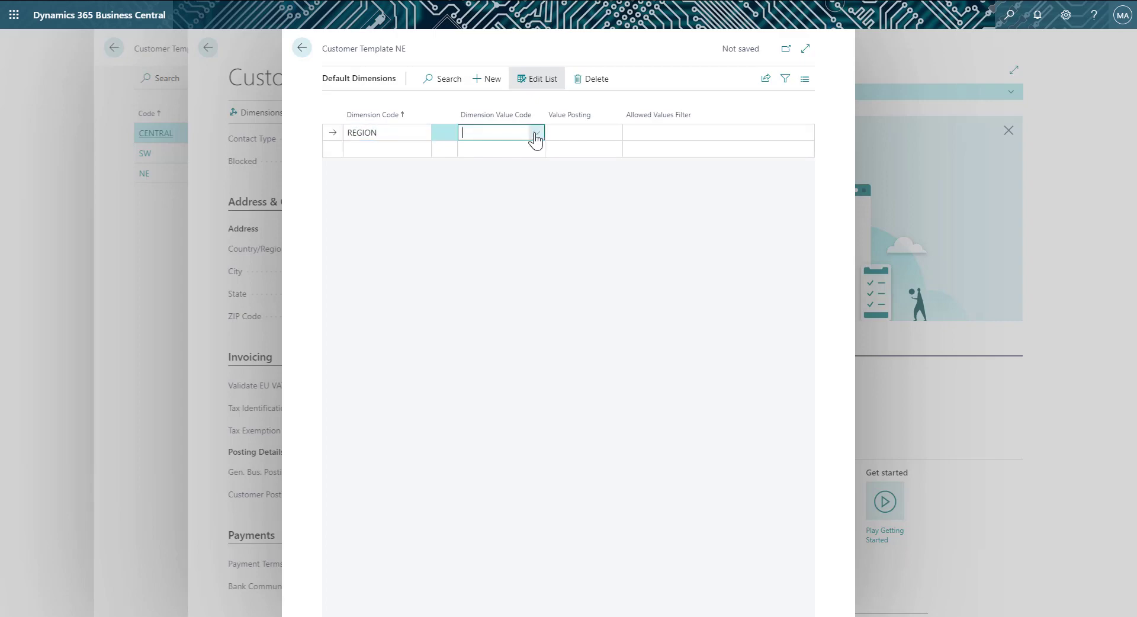
click(535, 133)
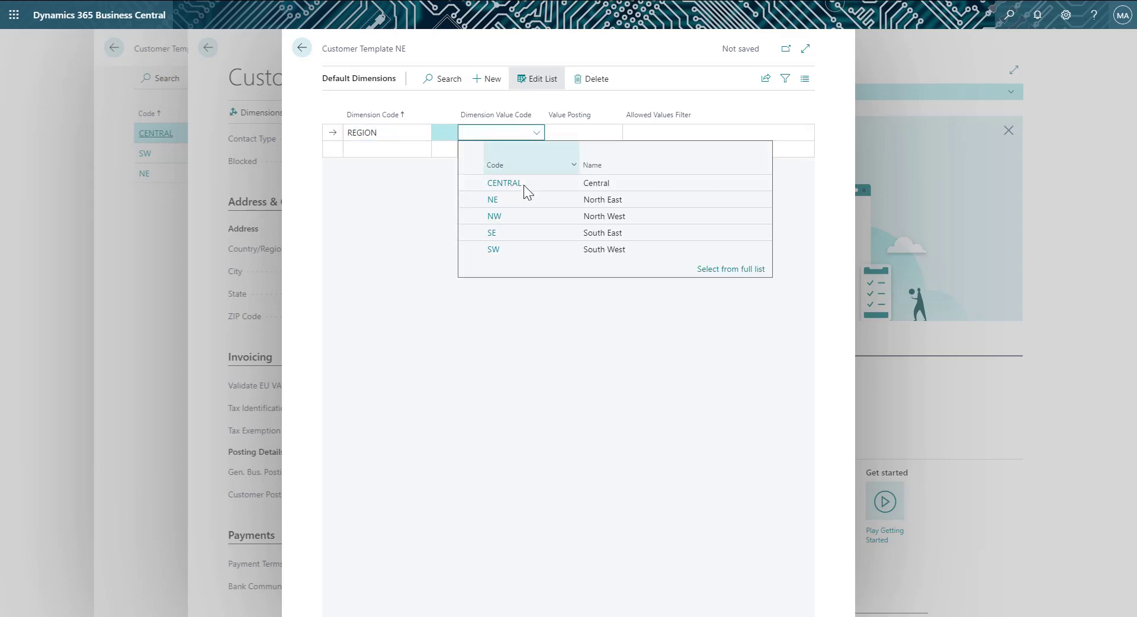
click(513, 202)
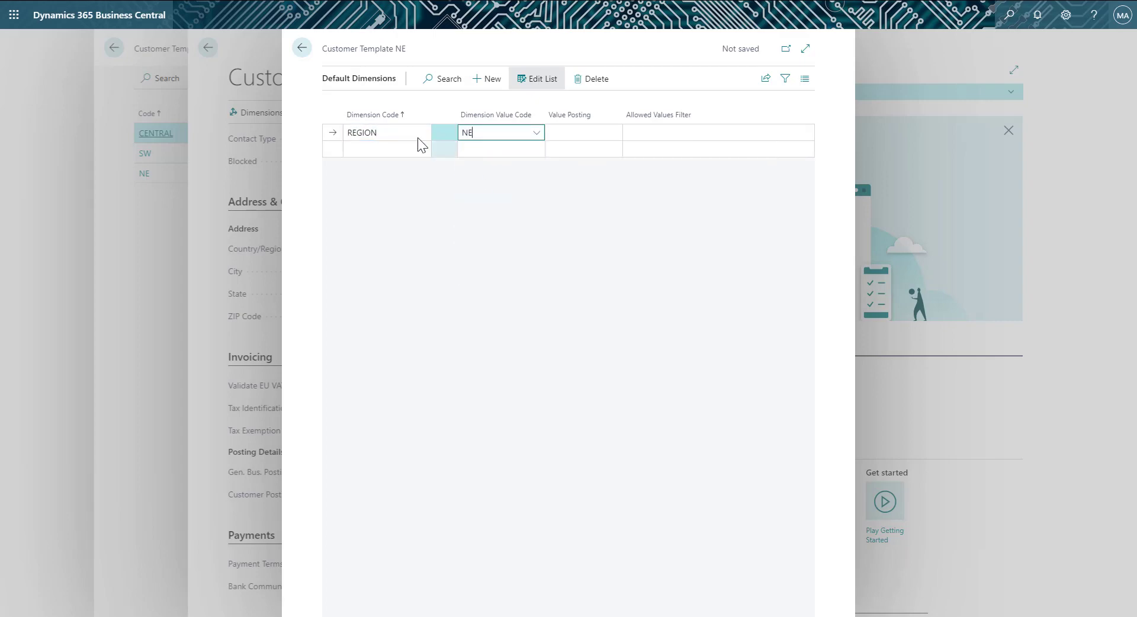
click(306, 55)
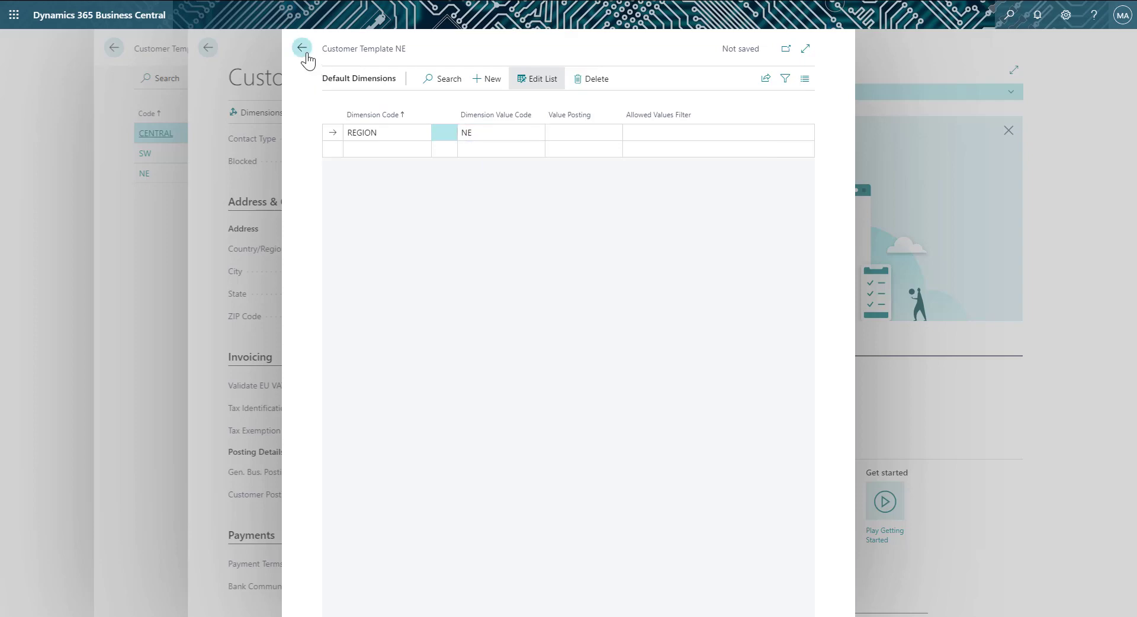
click(306, 55)
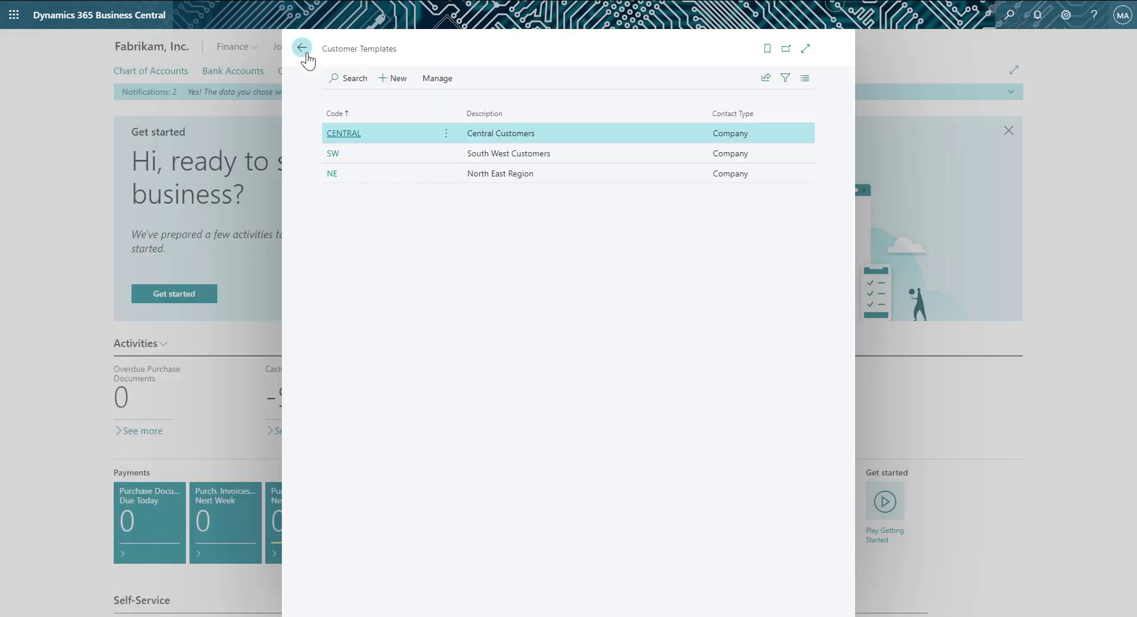
Step: From Customers, start a new customer and select the NE North East Region template
click(306, 55)
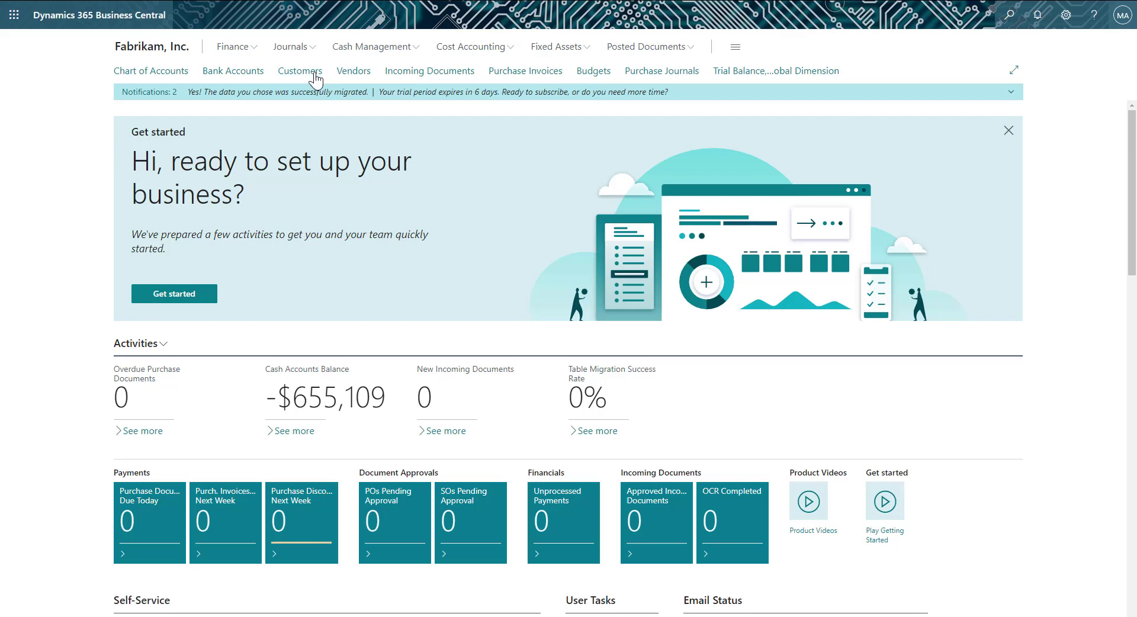
click(316, 79)
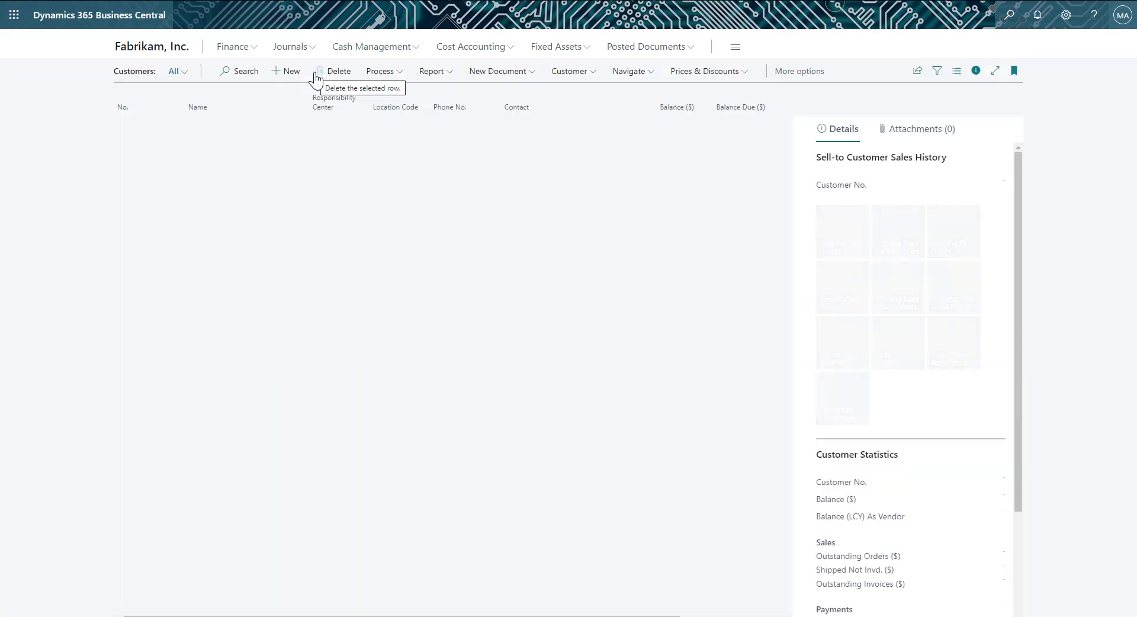
click(289, 76)
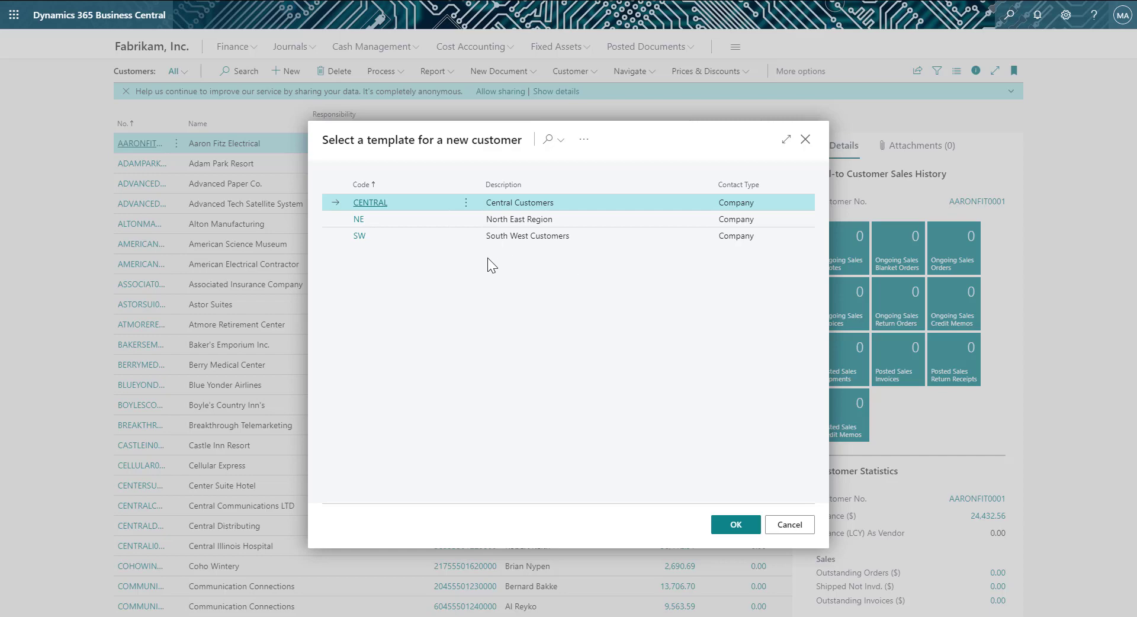
click(381, 219)
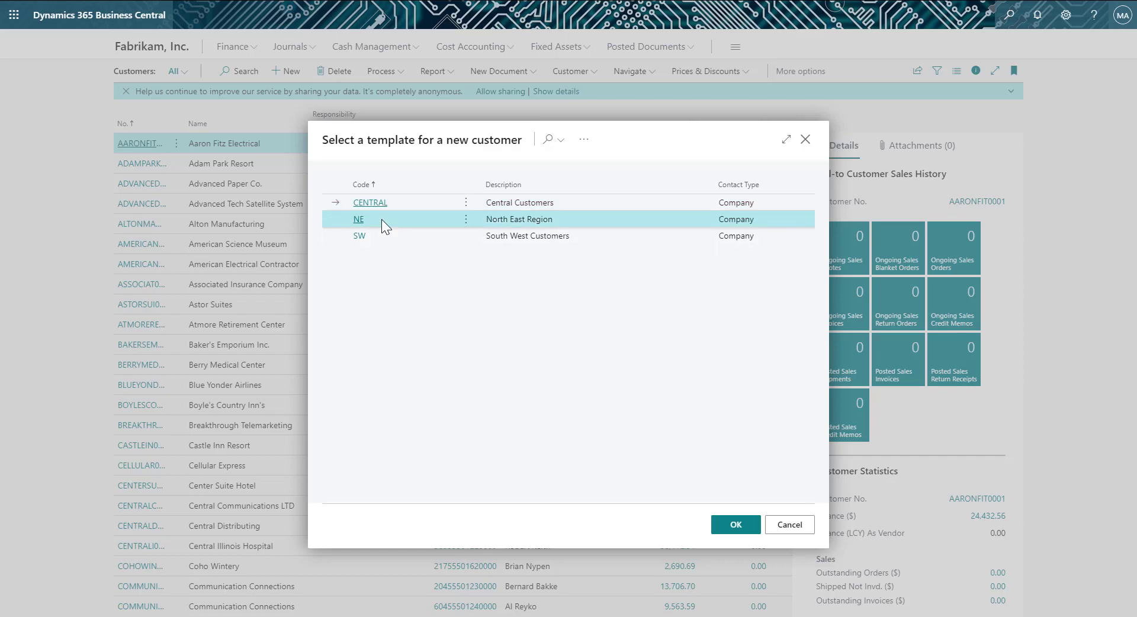
Step: Create customer C00030 from the NE template and dismiss the Customer Price Group lookup
click(729, 525)
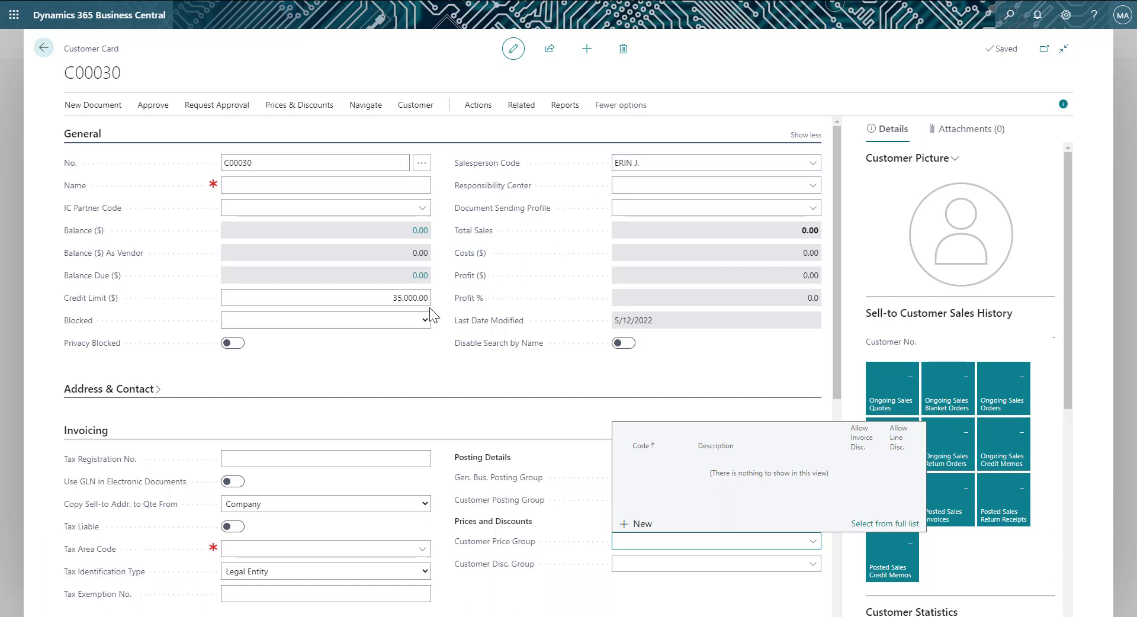
click(551, 403)
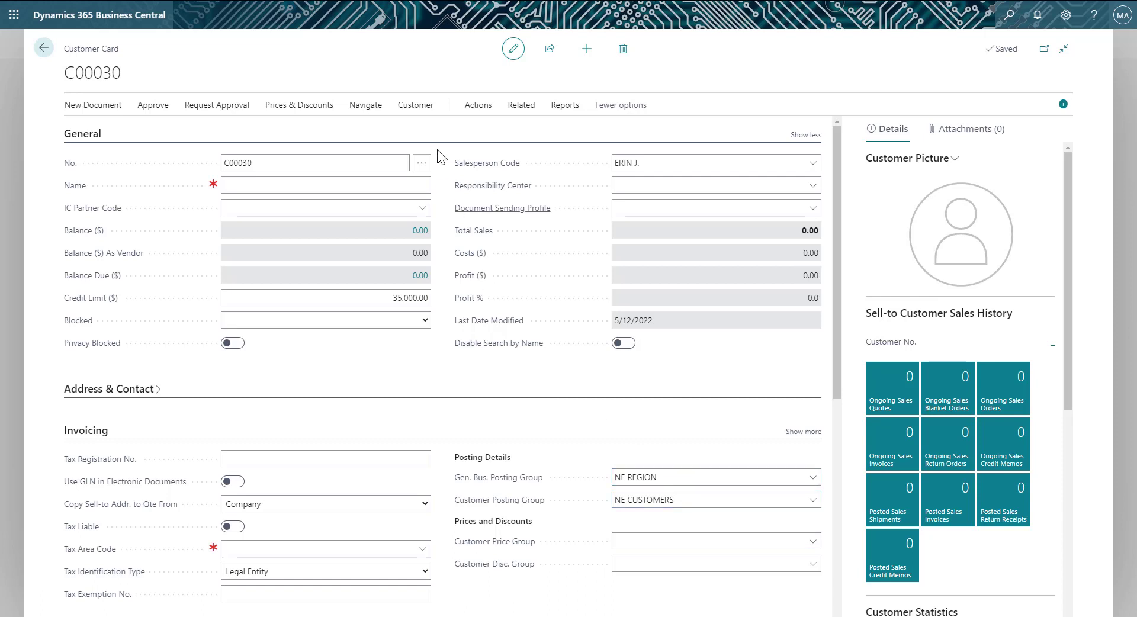
click(418, 111)
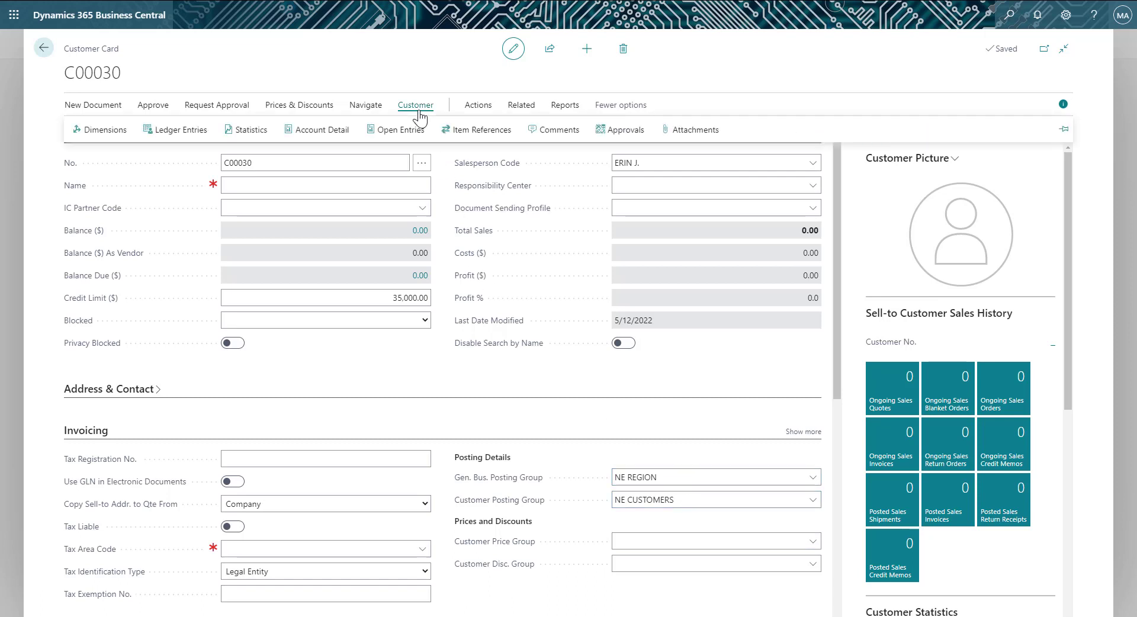
click(105, 130)
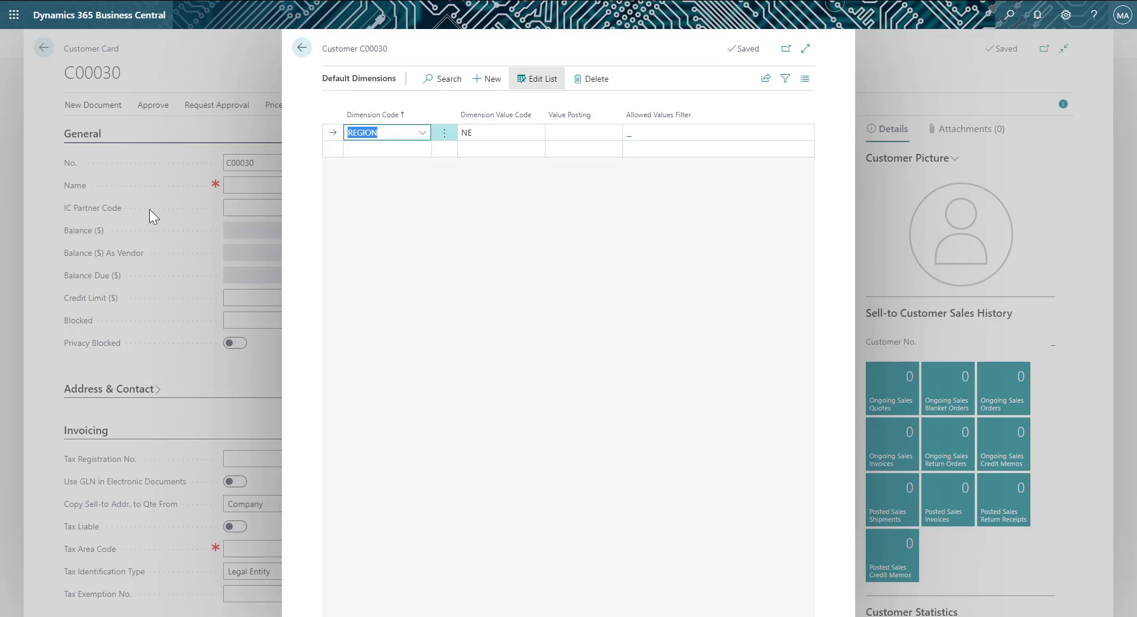
click(297, 48)
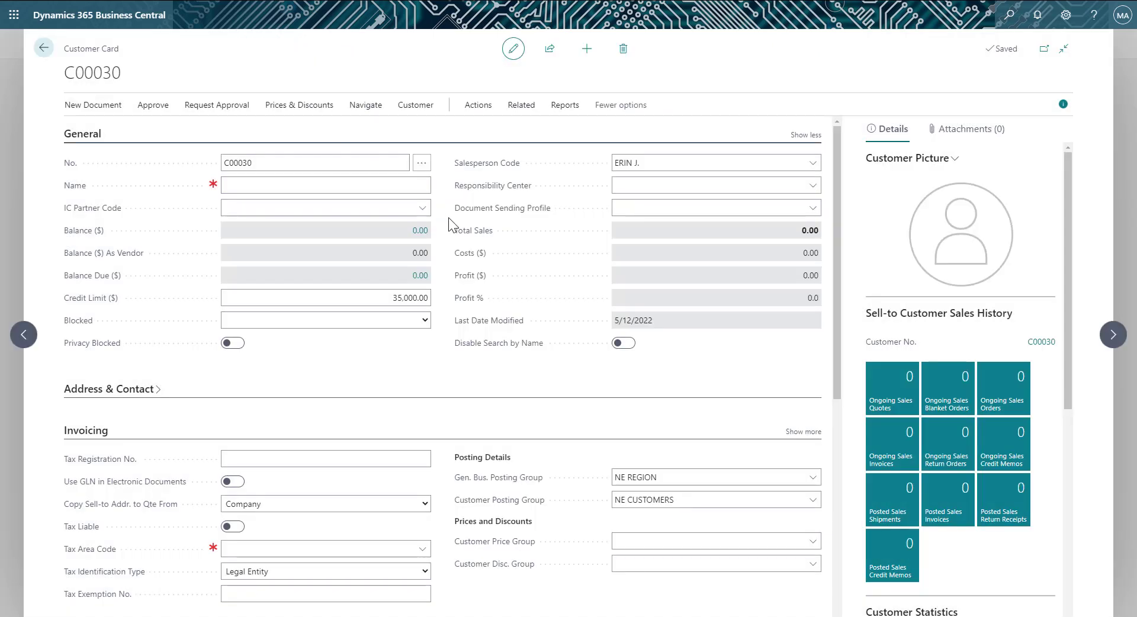
Step: Reveal C00030's Functions menu listing Templates, Apply Template and Save as Template
click(478, 108)
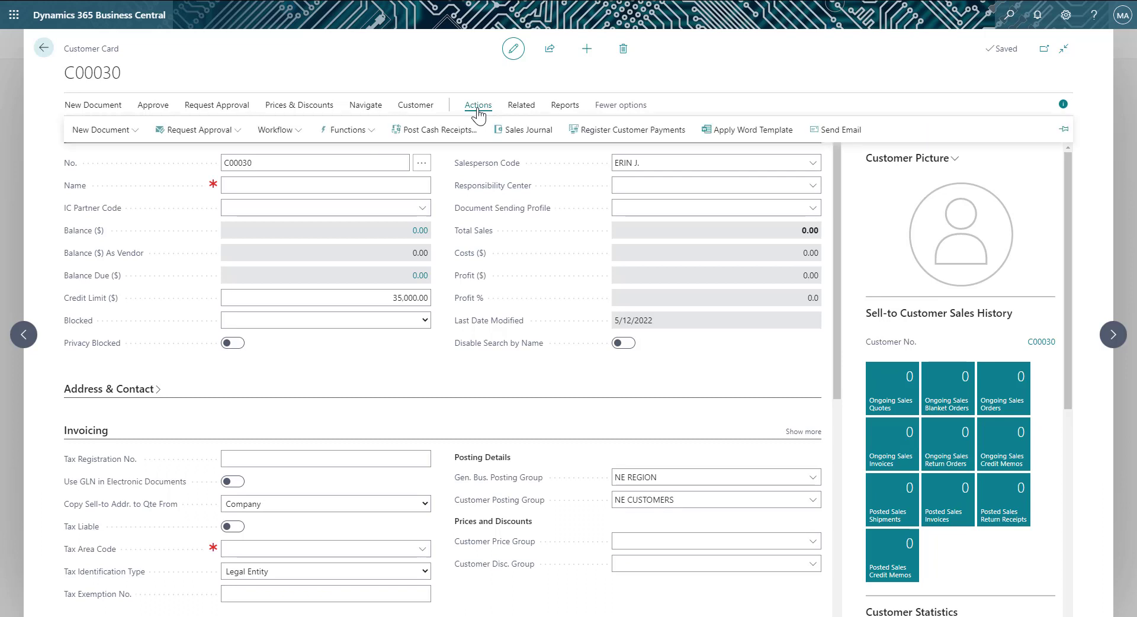
click(357, 140)
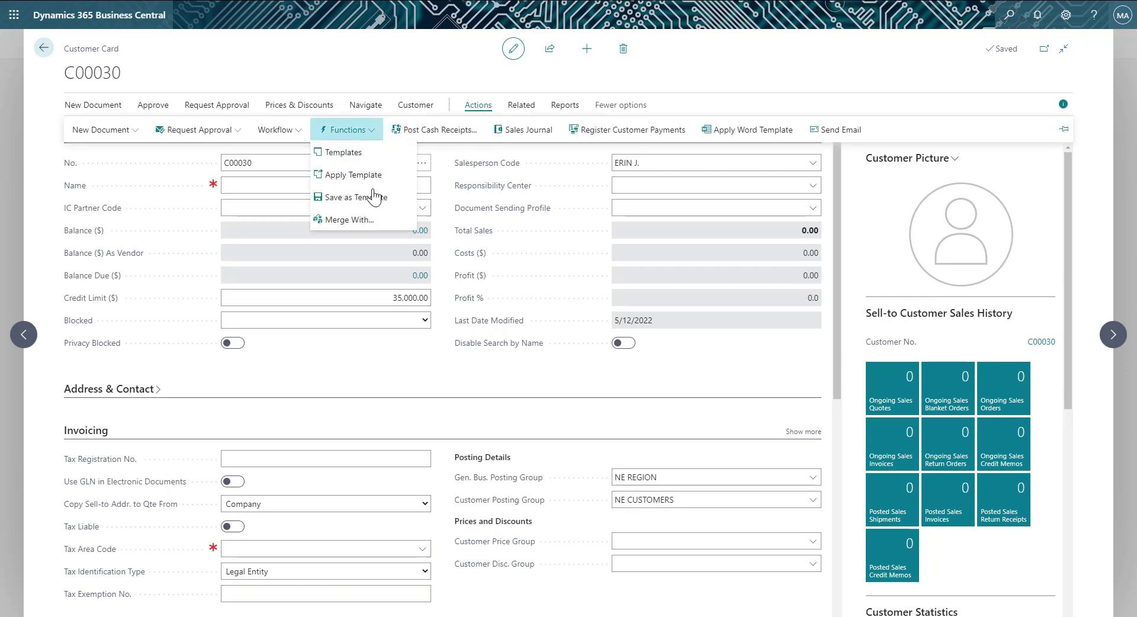